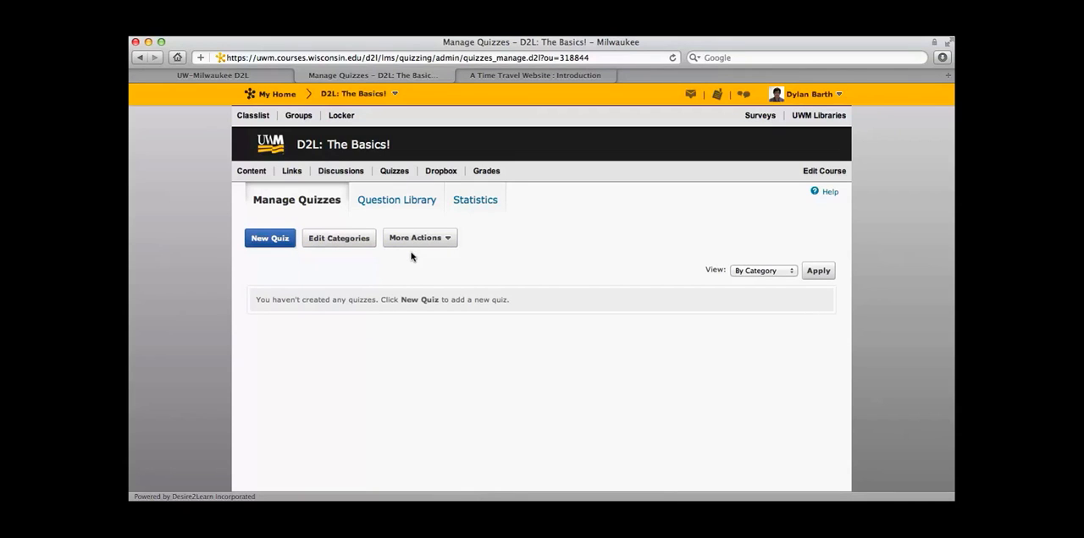
# Create a new quiz in the course and name it "Quiz 1".
pyautogui.click(263, 240)
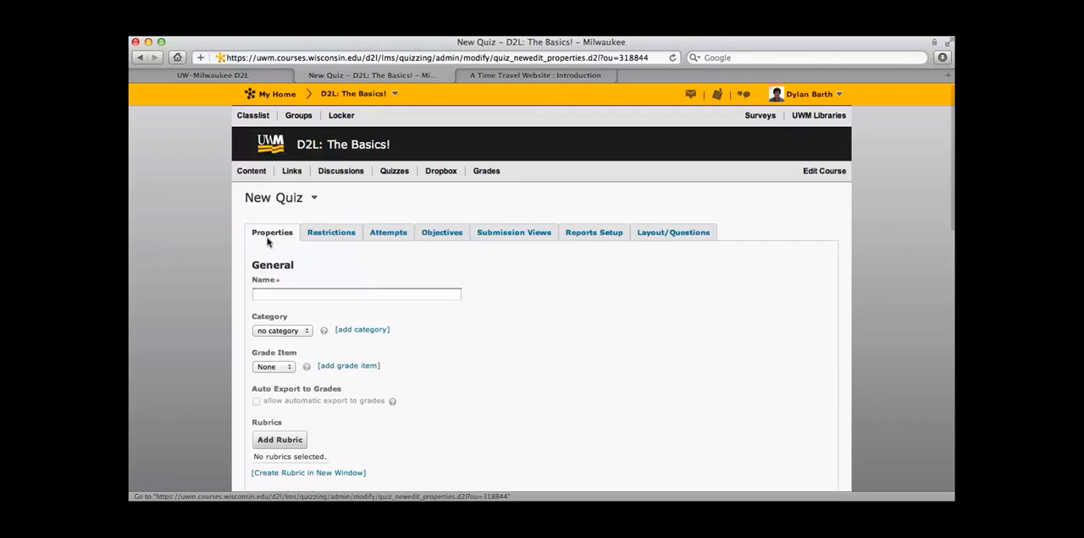
pyautogui.scroll(-3, 494, 383)
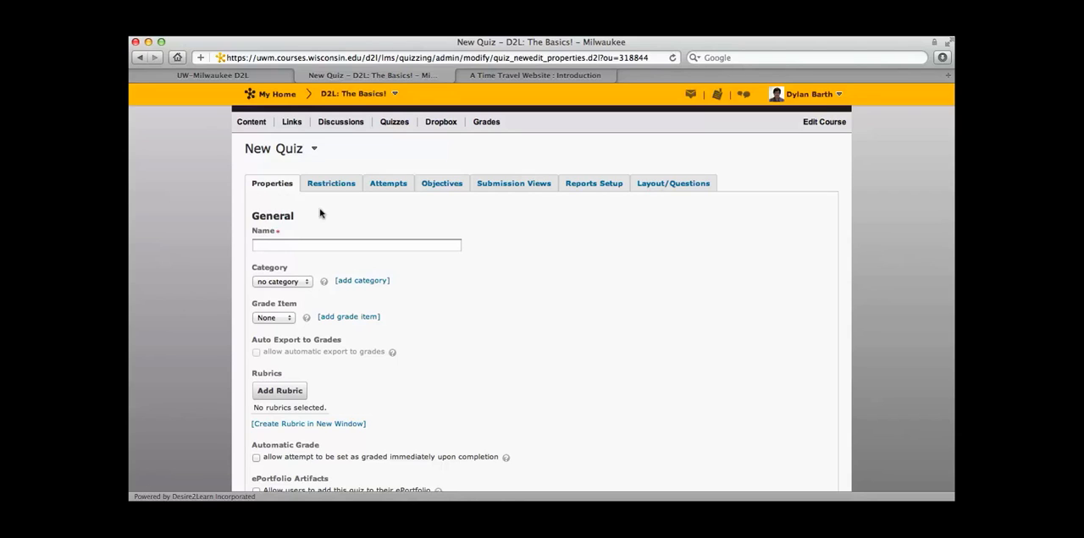
pyautogui.click(287, 235)
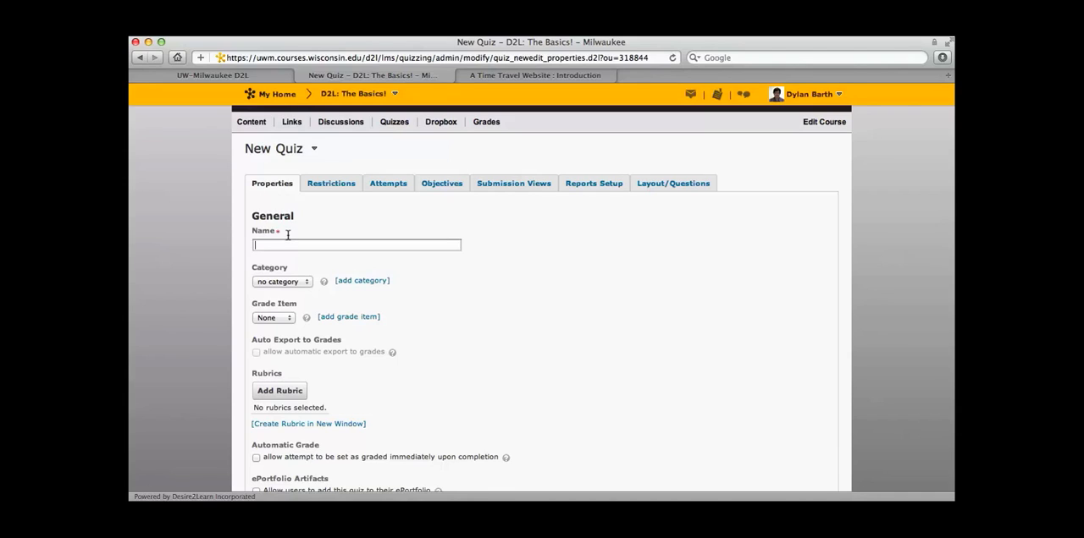
pyautogui.write('Quiz 1')
# Link the new quiz to the Quiz 1 grade item and allow automatic export to grades.
pyautogui.scroll(-1, 332, 296)
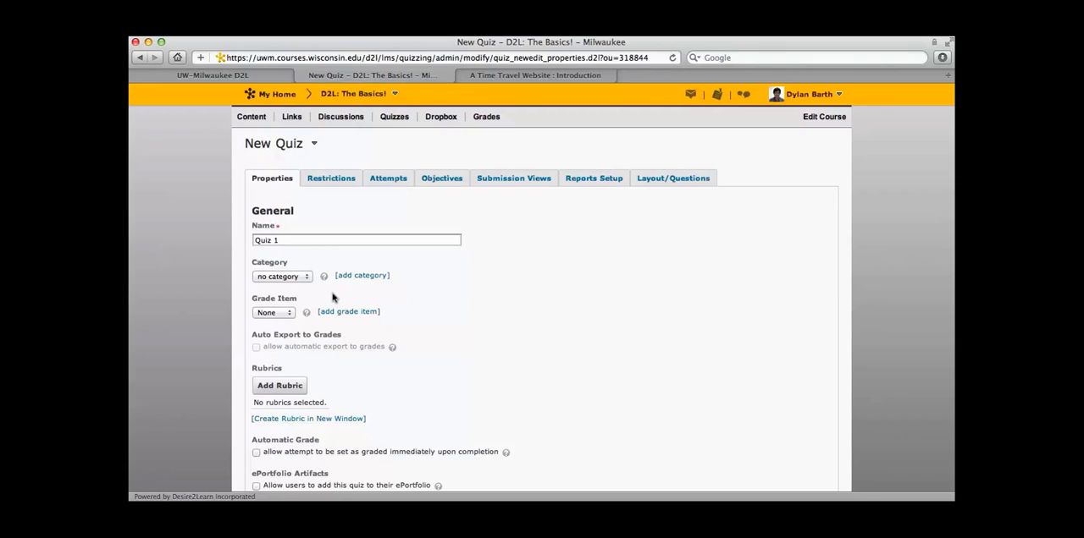
pyautogui.click(289, 313)
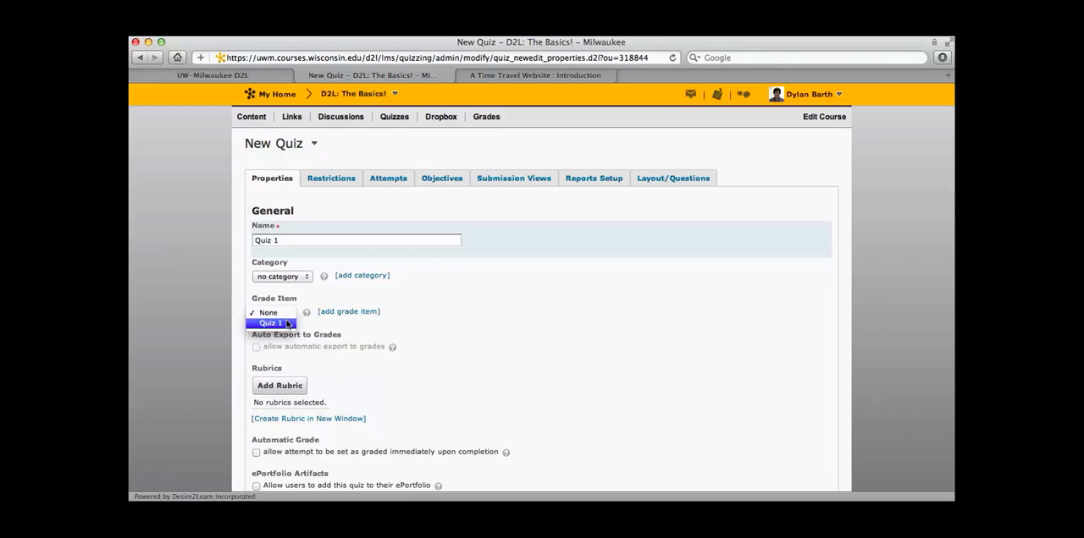
pyautogui.click(288, 324)
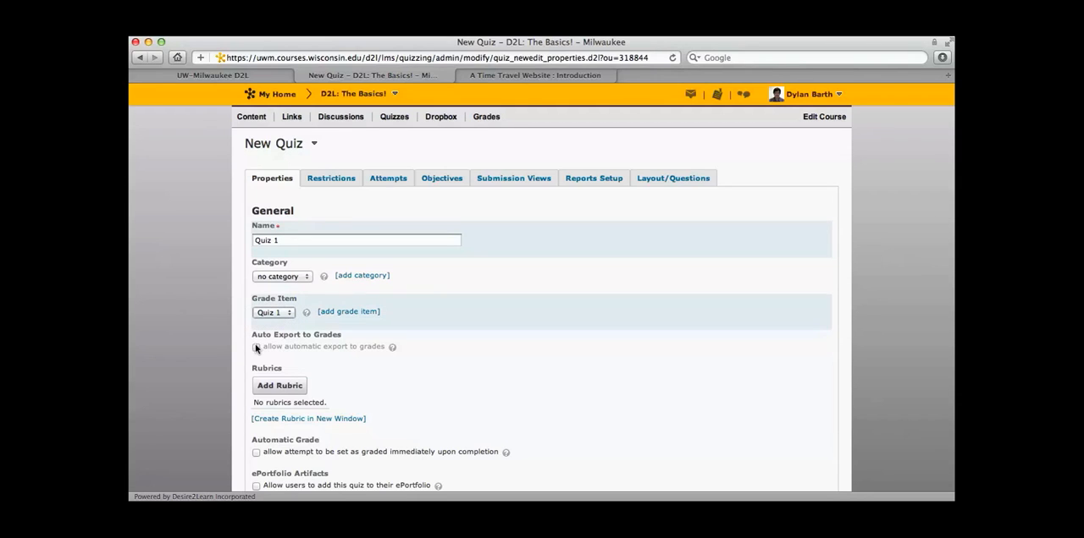
pyautogui.click(256, 347)
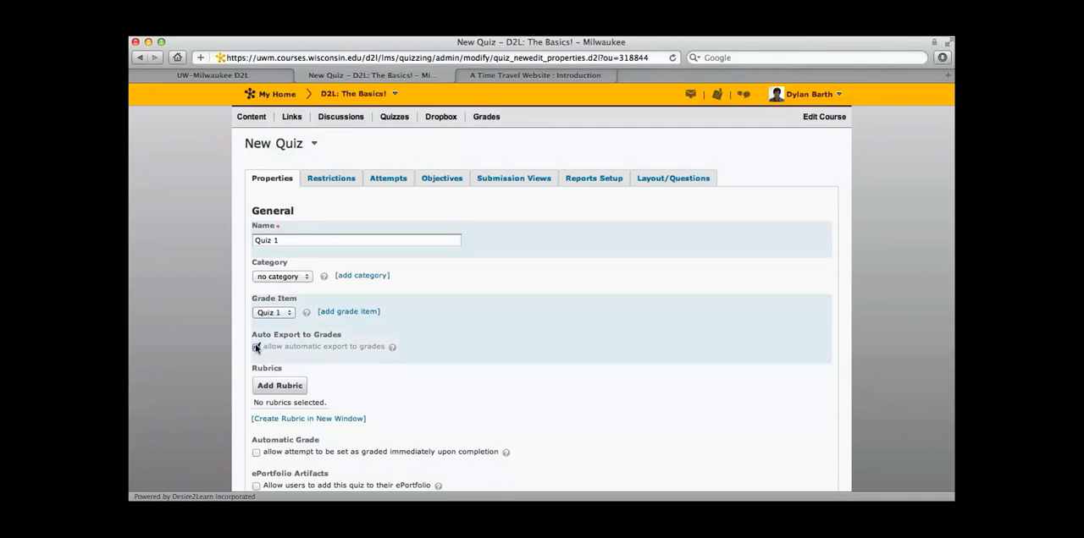
# Allow attempts to be set as graded immediately upon completion, and save and close the new quiz.
pyautogui.scroll(-2, 345, 354)
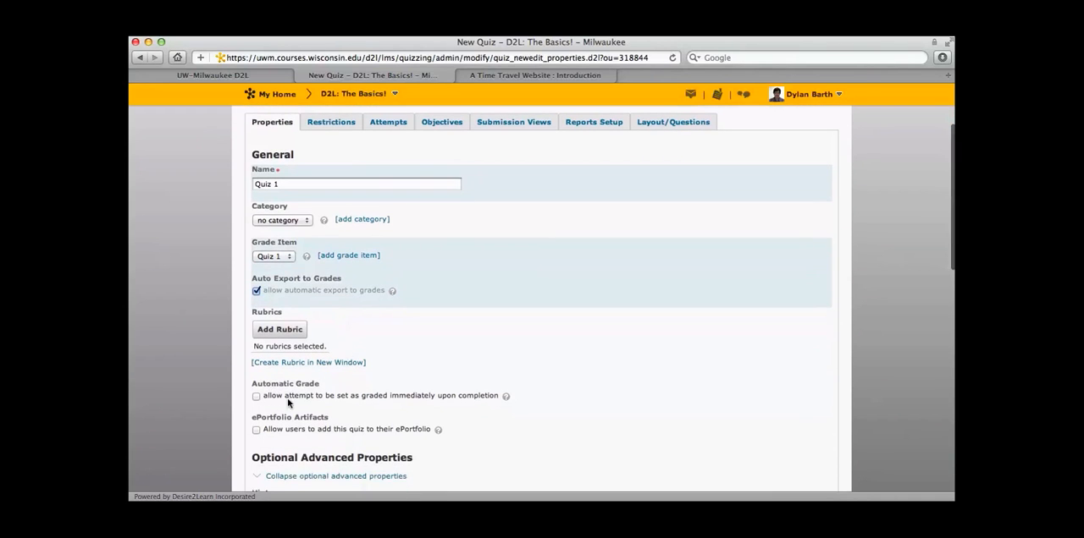
pyautogui.click(256, 395)
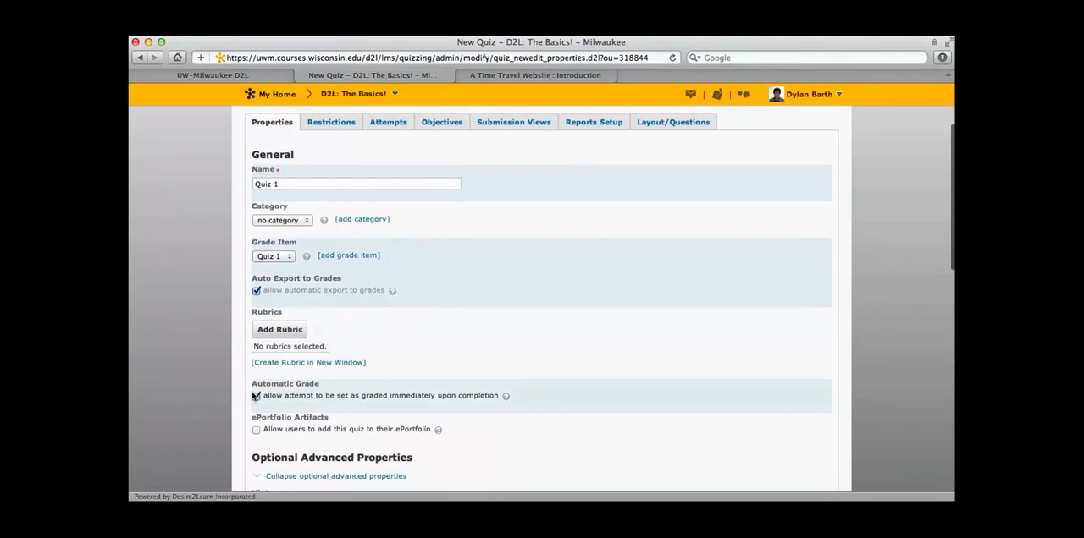
pyautogui.scroll(-10, 268, 400)
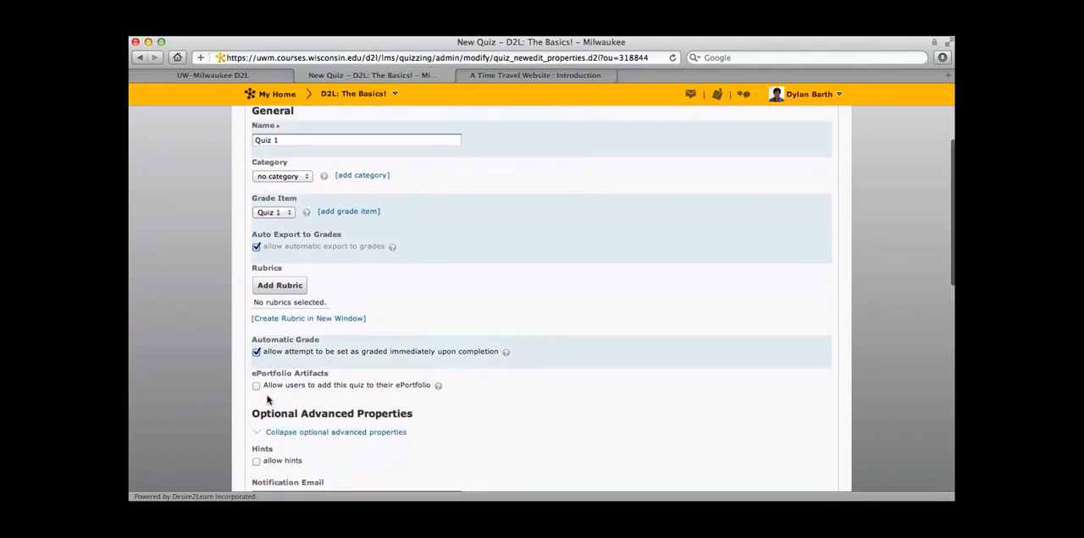
pyautogui.scroll(-8, 267, 400)
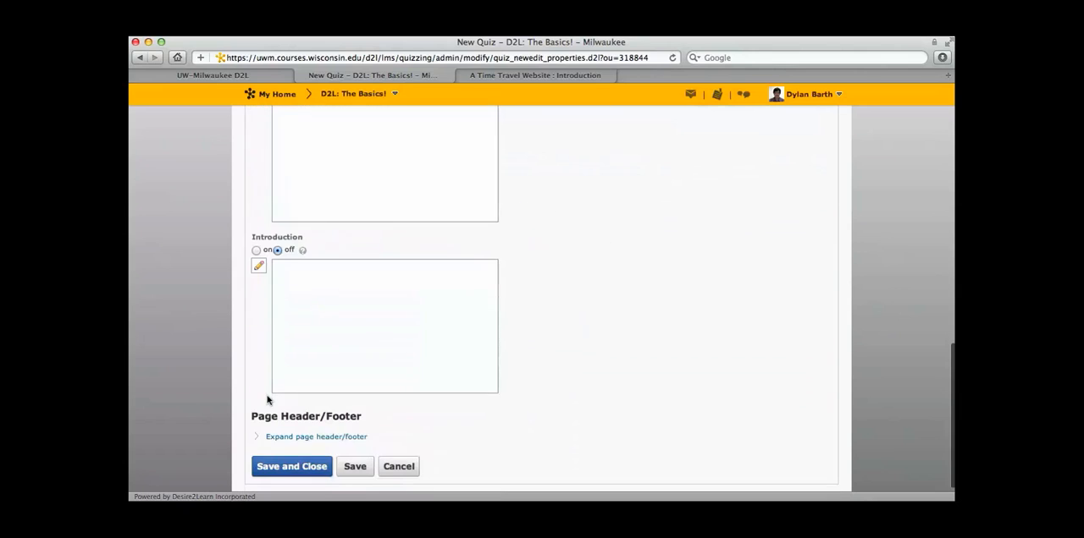
pyautogui.click(289, 463)
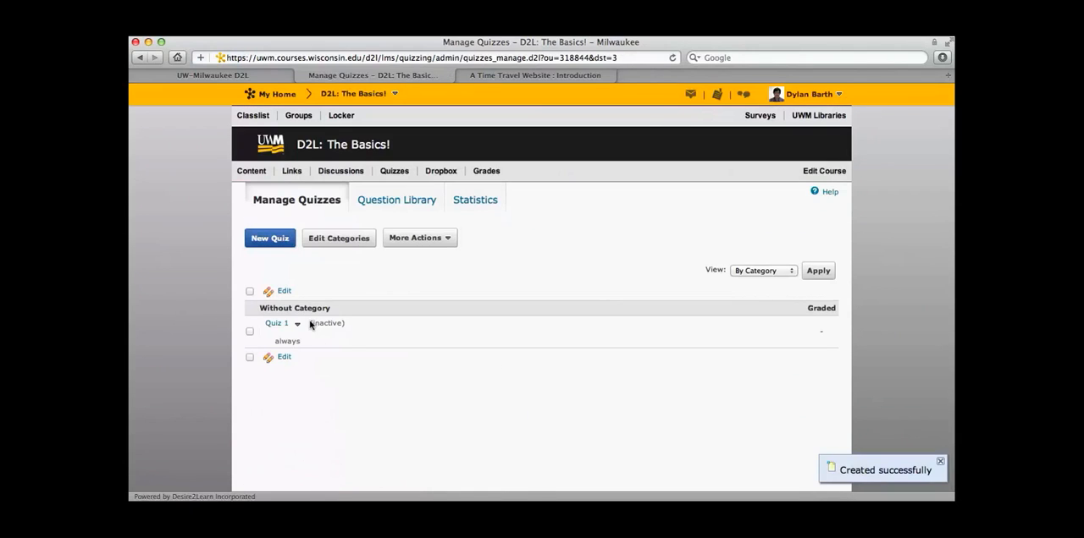
# In the restrictions of Quiz 1, enforce the 120-minute time limit and show the clock.
pyautogui.click(274, 324)
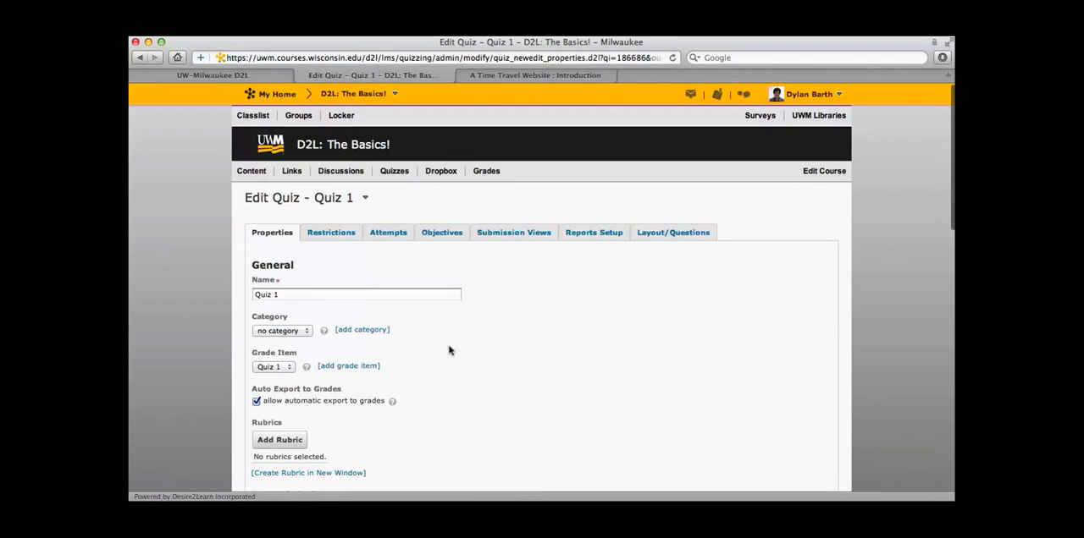
pyautogui.click(329, 231)
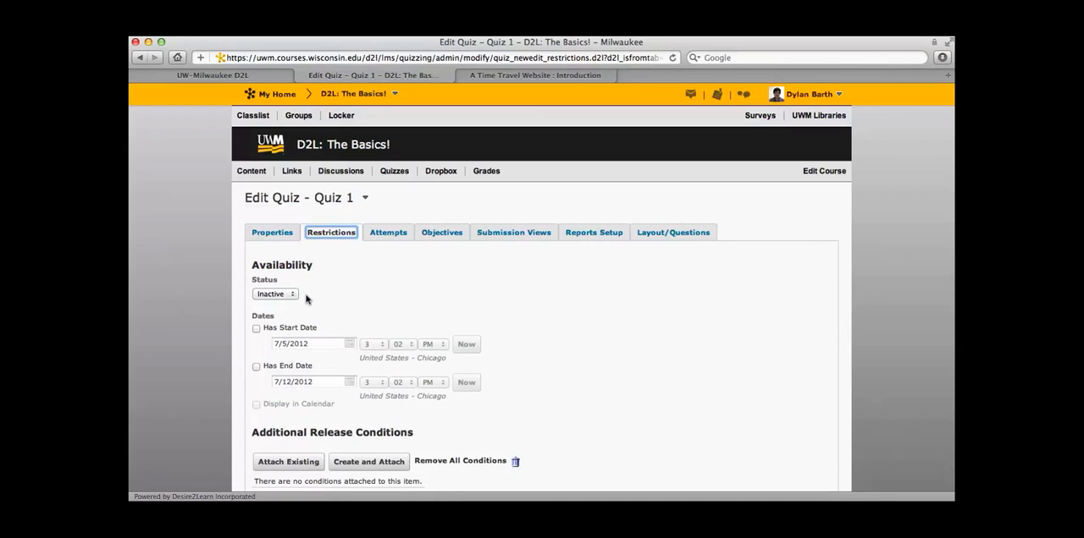
pyautogui.scroll(-1, 306, 299)
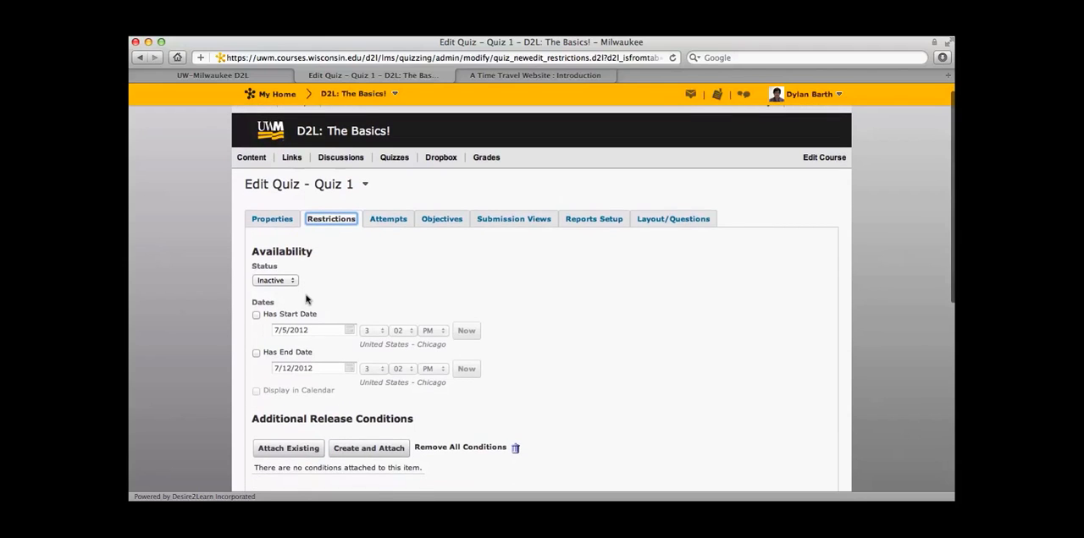
pyautogui.scroll(-1, 306, 299)
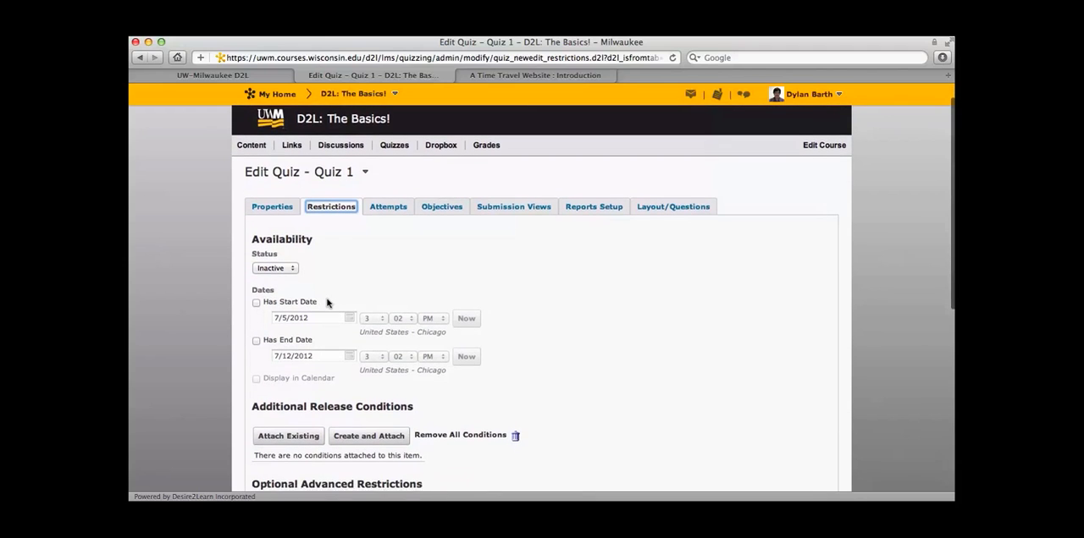
pyautogui.scroll(-2, 327, 302)
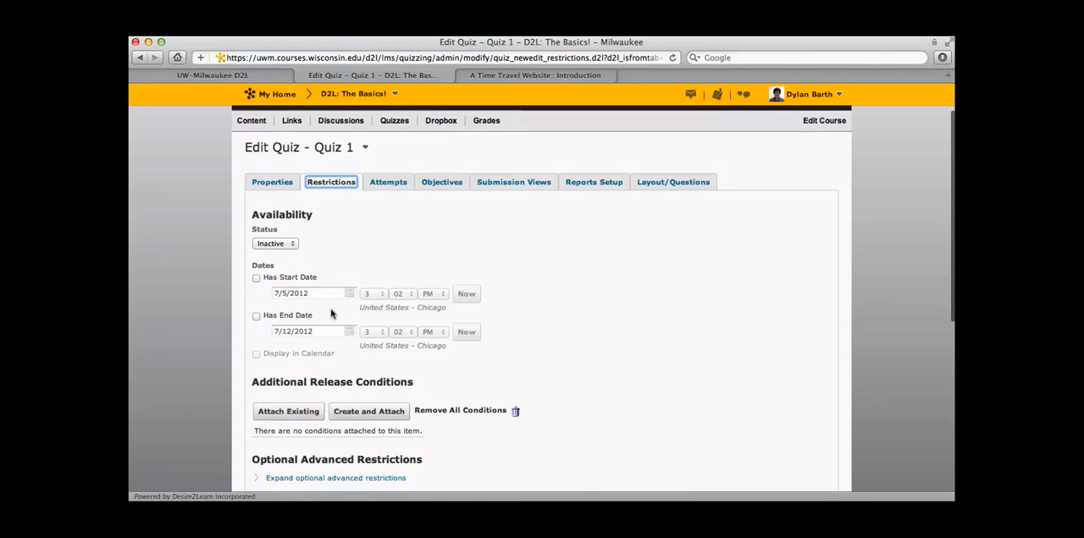
pyautogui.scroll(-10, 330, 313)
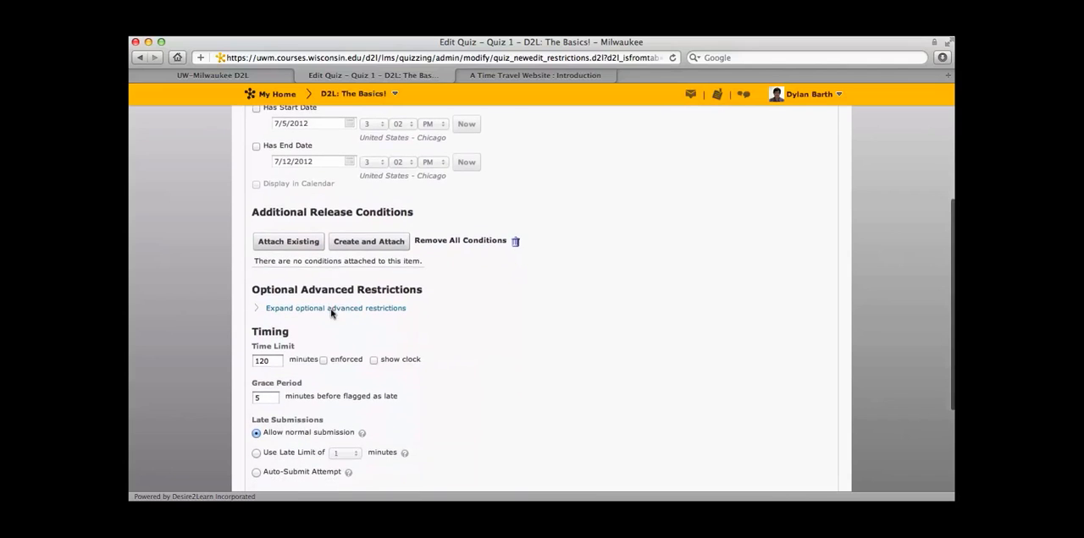
pyautogui.scroll(-3, 331, 313)
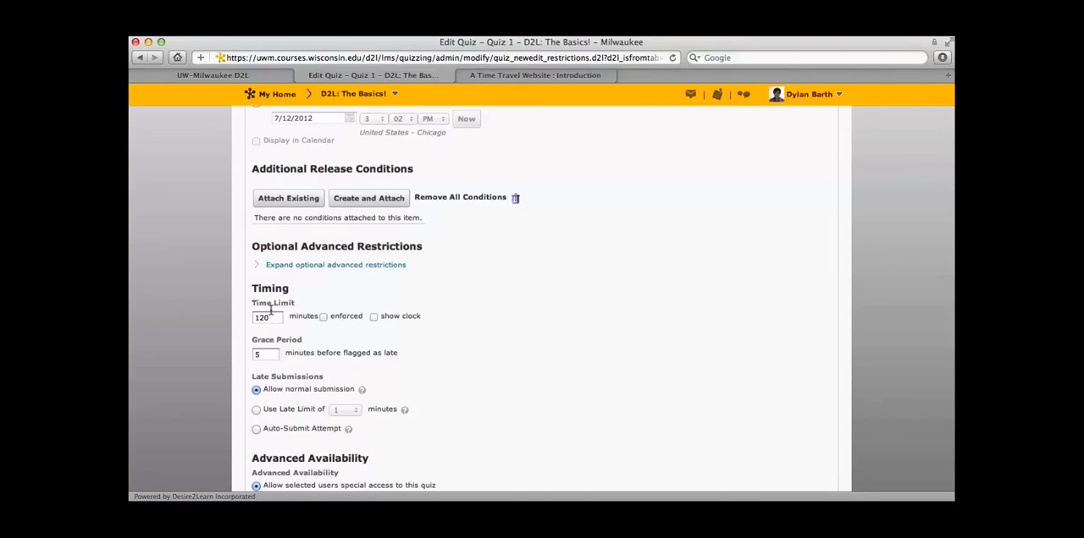
pyautogui.moveTo(271, 310); pyautogui.dragTo(249, 312)
pyautogui.click(326, 337)
pyautogui.click(322, 317)
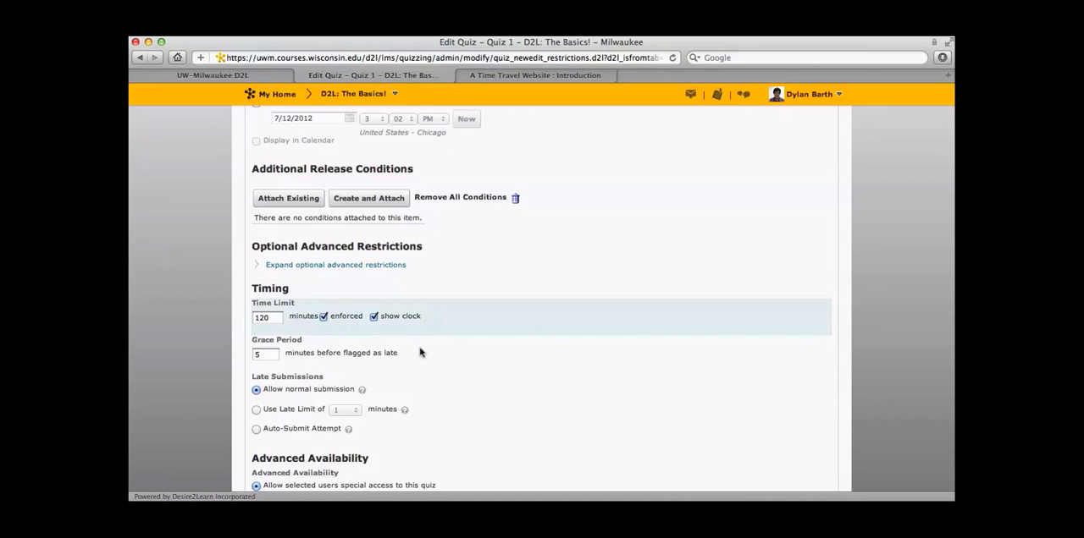
# Set the quiz's grace period to 1 minute before attempts are flagged as late.
pyautogui.click(262, 349)
pyautogui.press('BackSpace')
pyautogui.write('1')
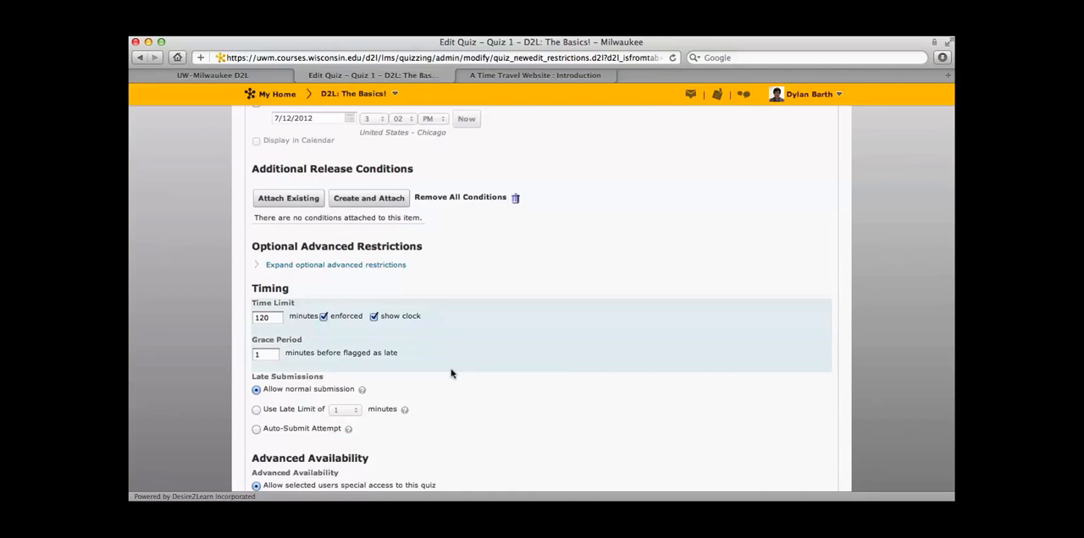
# Examine the quiz's late submission options and the special access properties and user list, leaving special access without adding users.
pyautogui.scroll(-2, 451, 374)
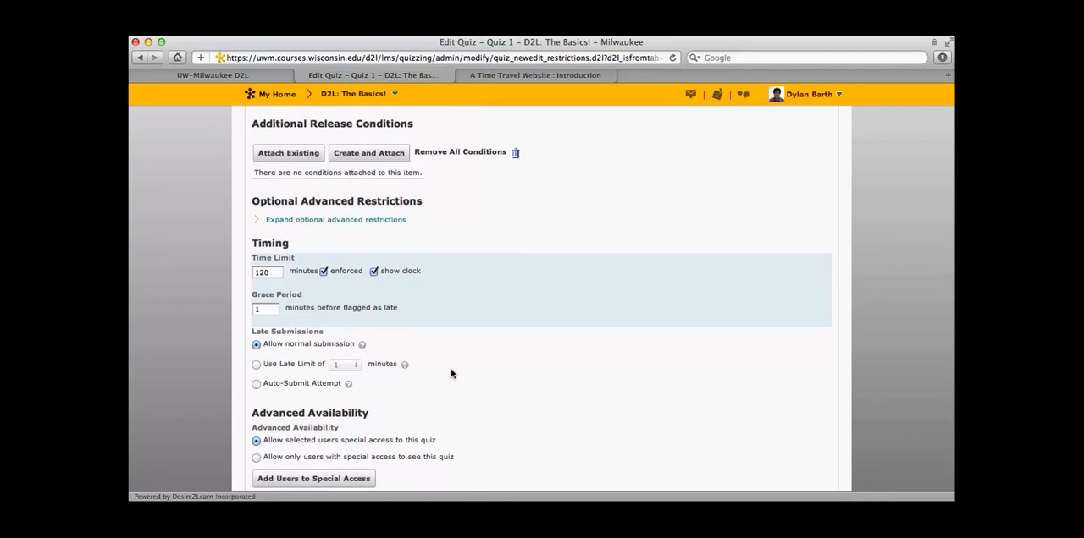
pyautogui.scroll(-1, 452, 373)
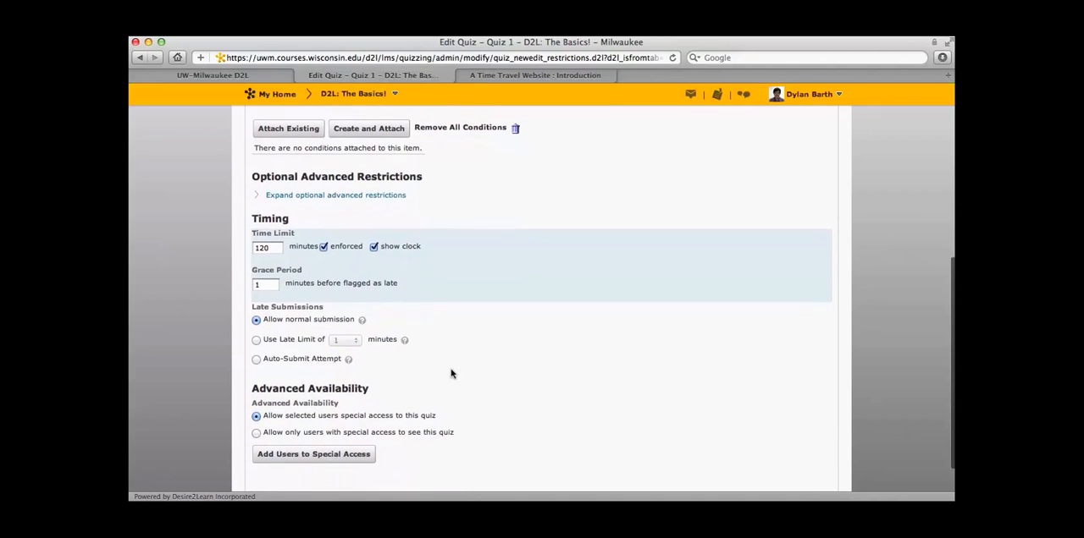
pyautogui.scroll(-1, 452, 373)
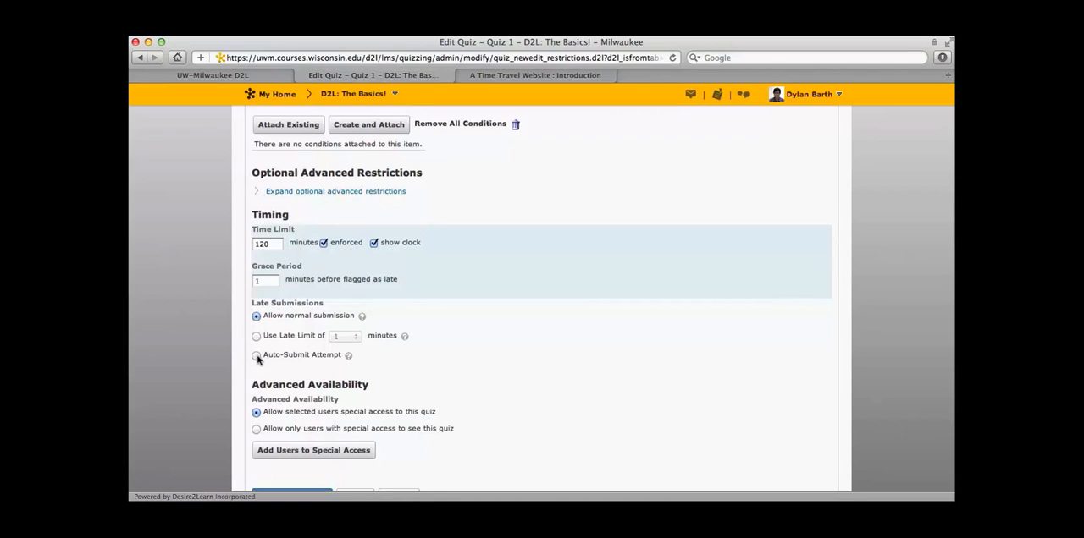
pyautogui.scroll(-1, 258, 360)
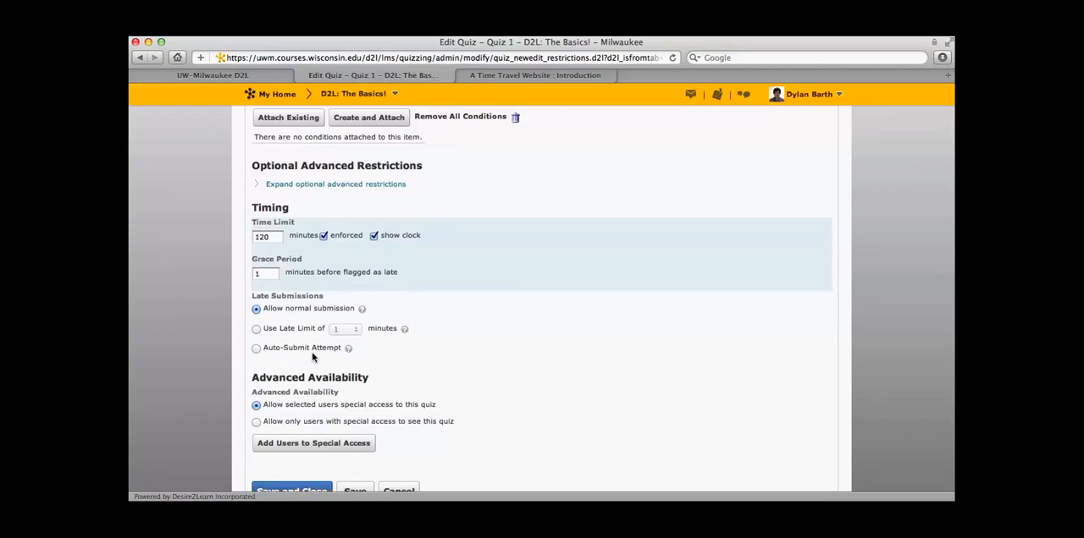
pyautogui.scroll(-1, 313, 357)
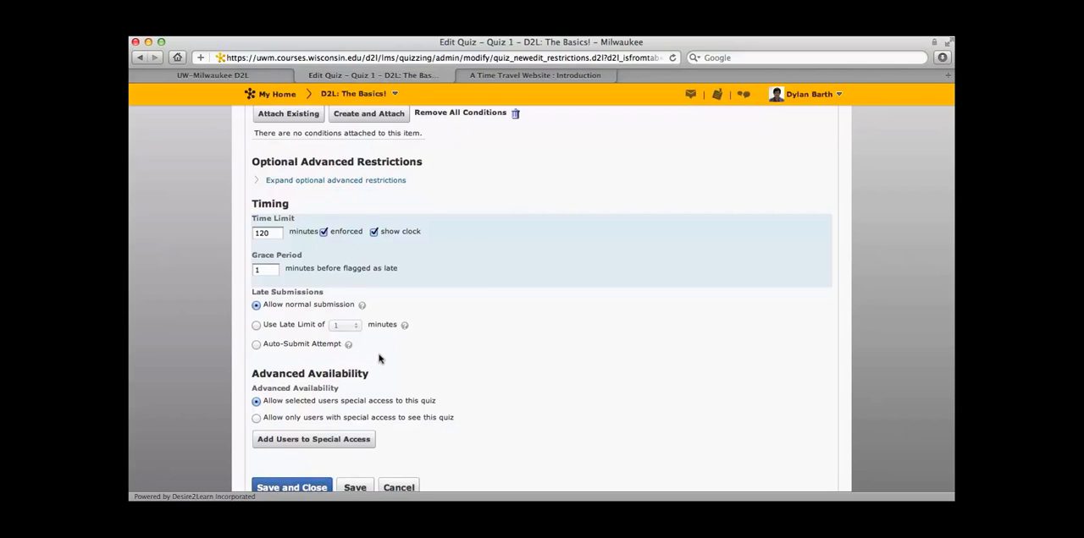
pyautogui.scroll(-1, 379, 359)
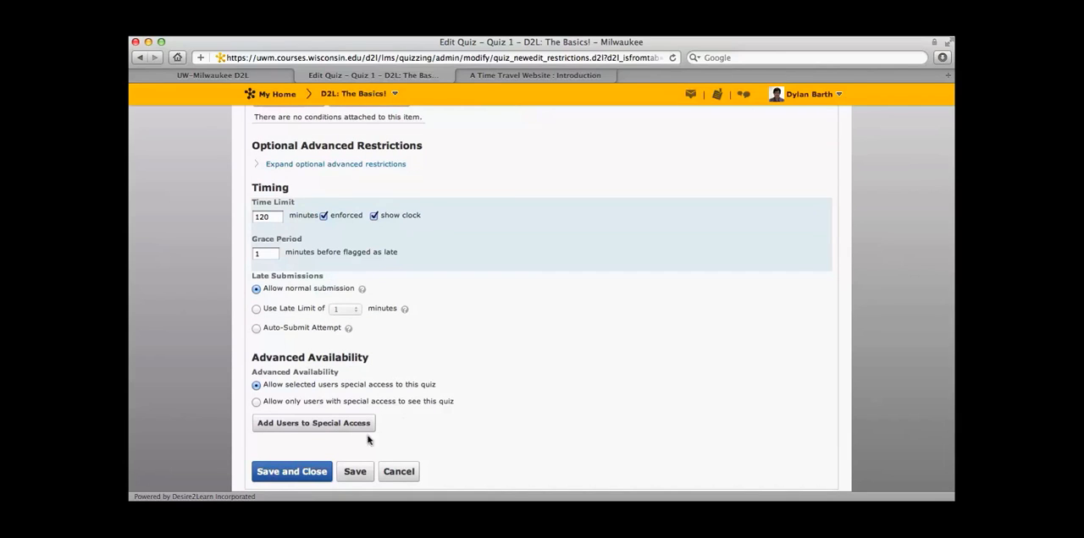
pyautogui.click(343, 422)
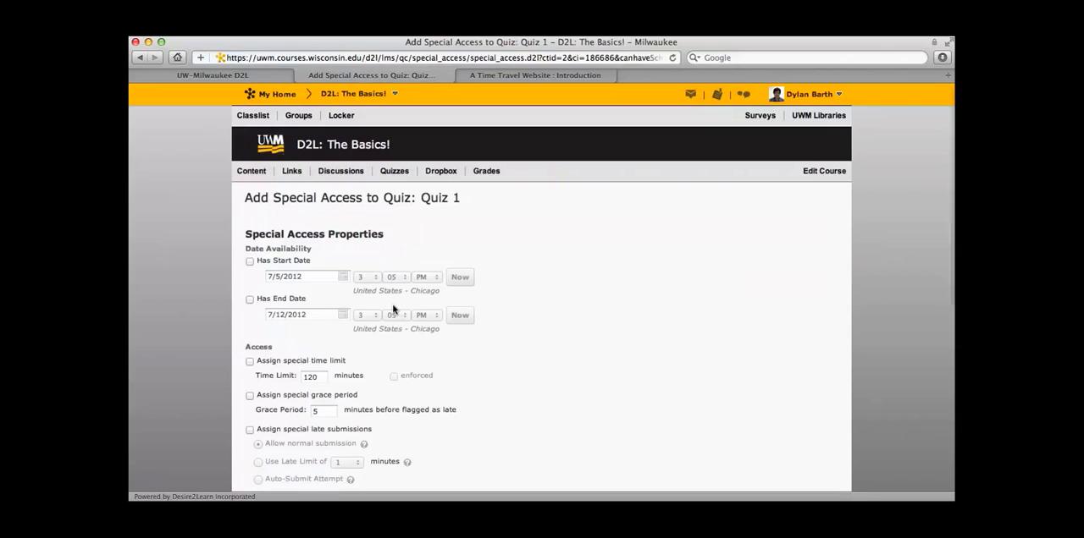
pyautogui.scroll(-1, 405, 351)
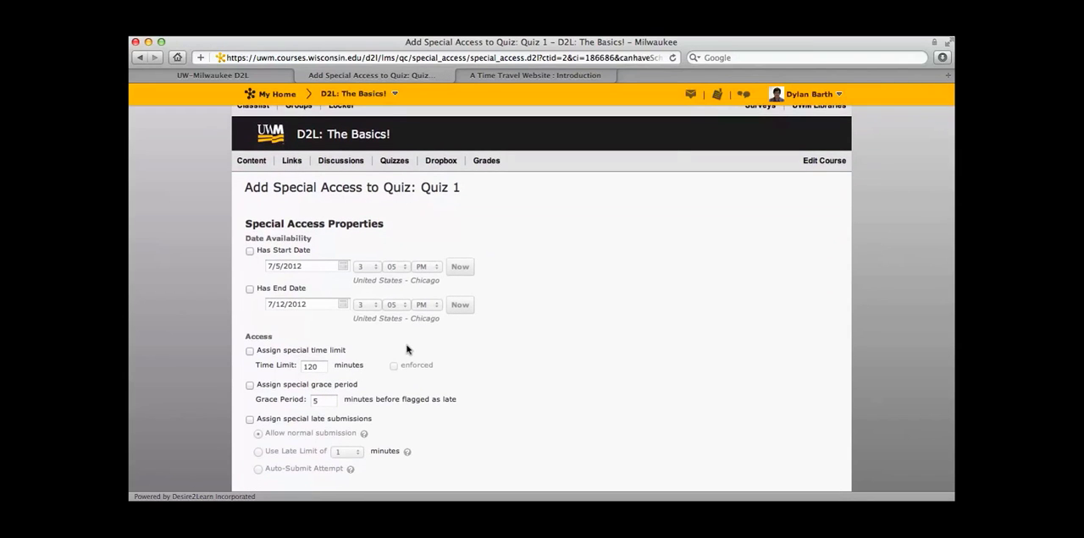
pyautogui.scroll(-1, 385, 349)
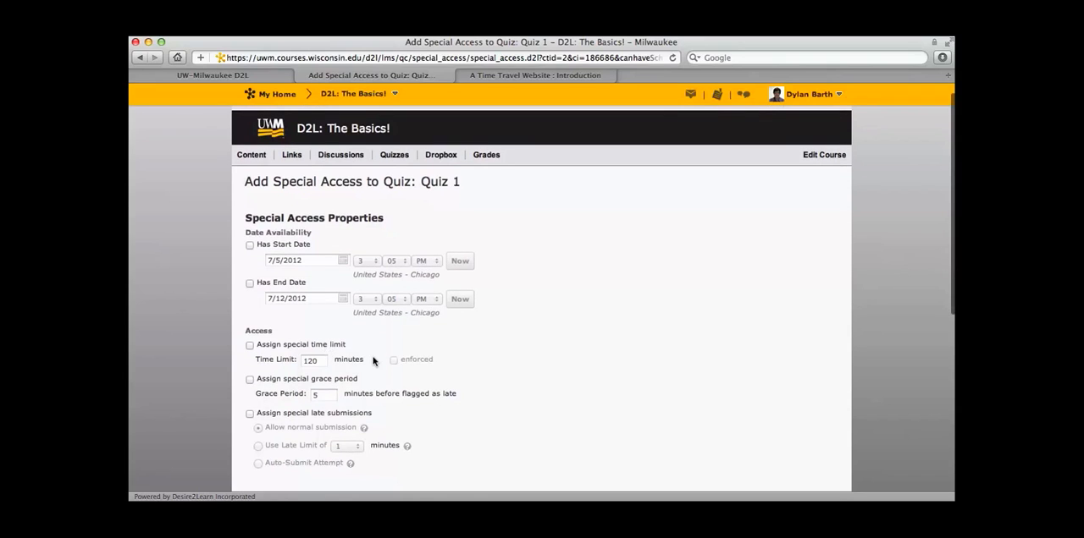
pyautogui.scroll(-5, 373, 362)
pyautogui.scroll(-6, 373, 362)
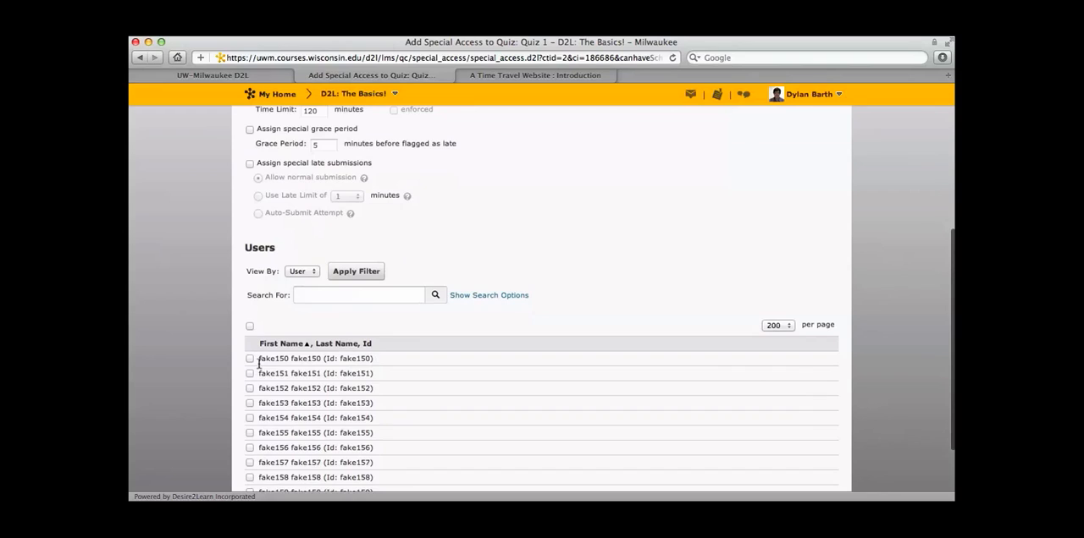
pyautogui.scroll(-3, 258, 364)
pyautogui.click(361, 462)
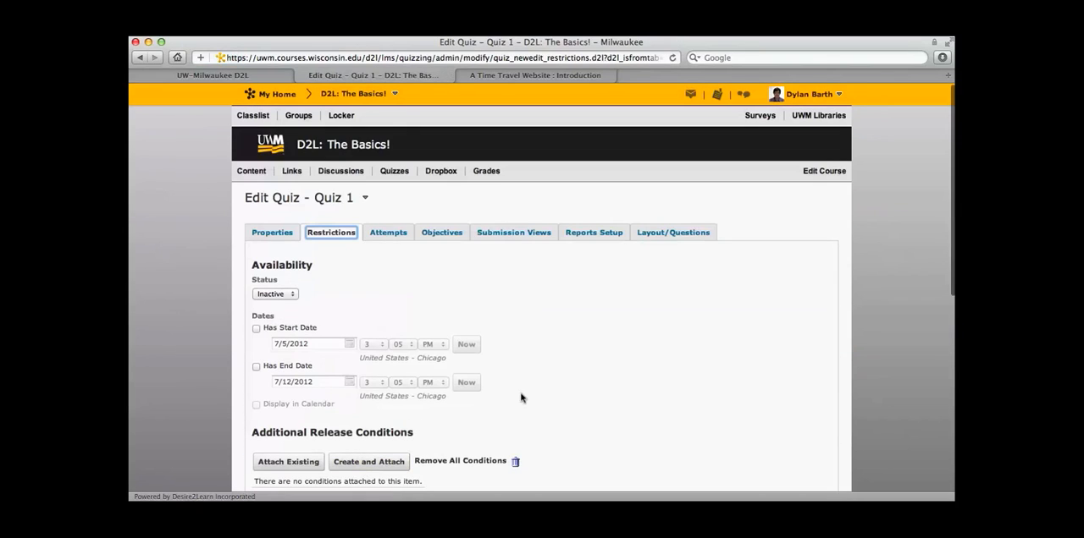
# Open the attempt settings of Quiz 1 and examine the choices for the number of attempts allowed.
pyautogui.click(388, 233)
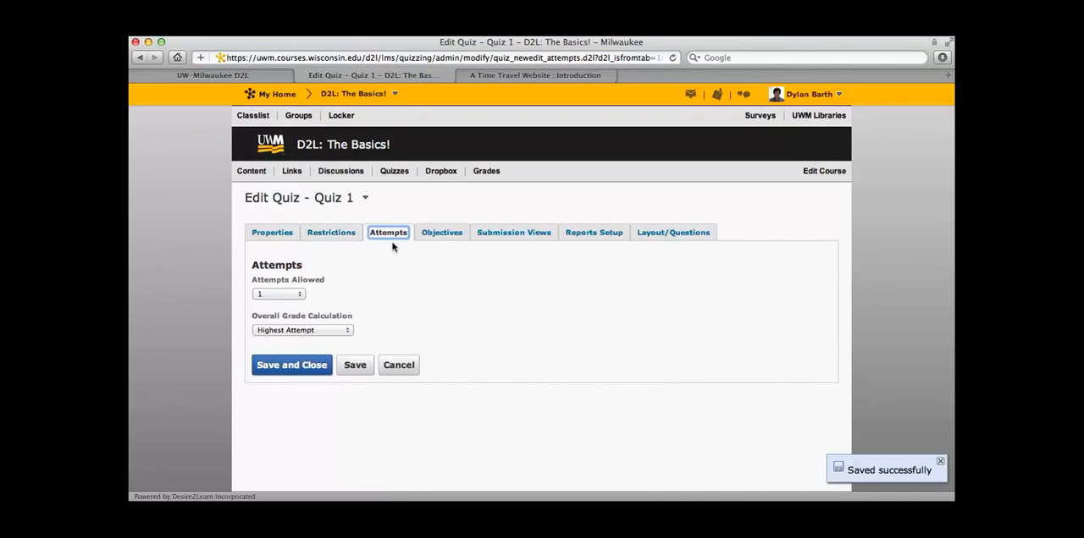
pyautogui.click(299, 295)
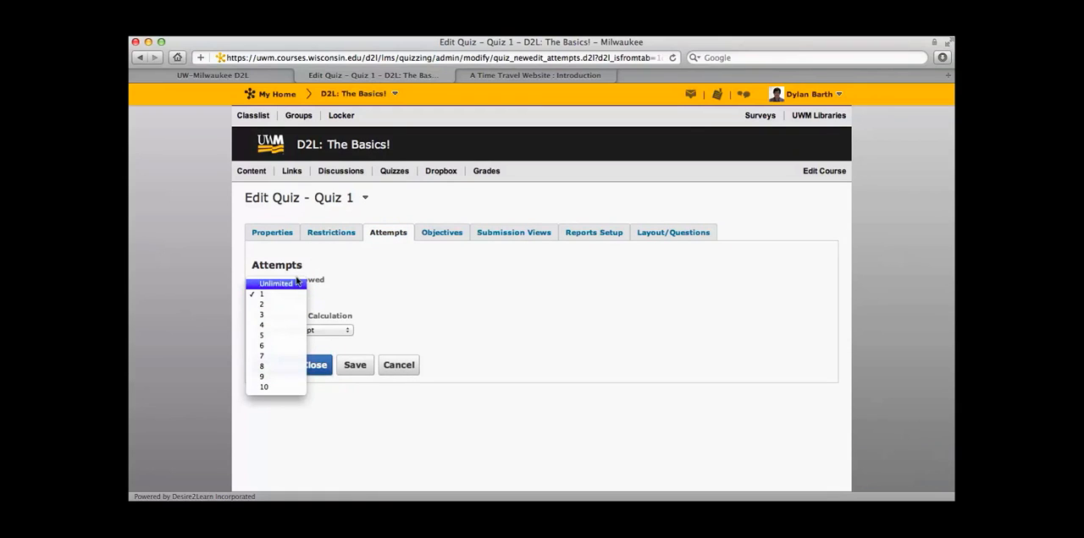
pyautogui.click(322, 285)
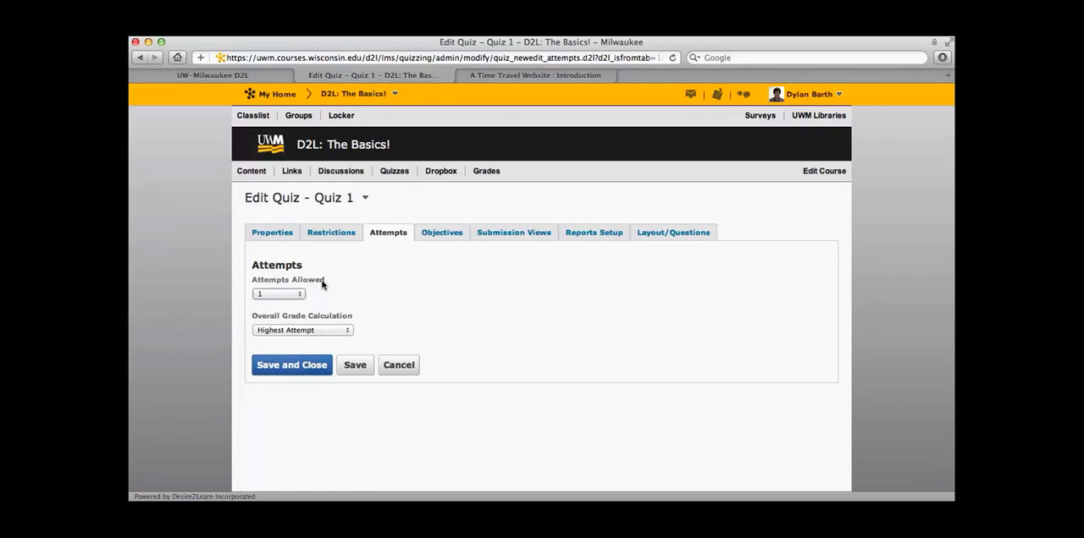
# Review the overall grade calculation choices while keeping Highest Attempt, and save Quiz 1 with 2 attempts allowed.
pyautogui.click(344, 330)
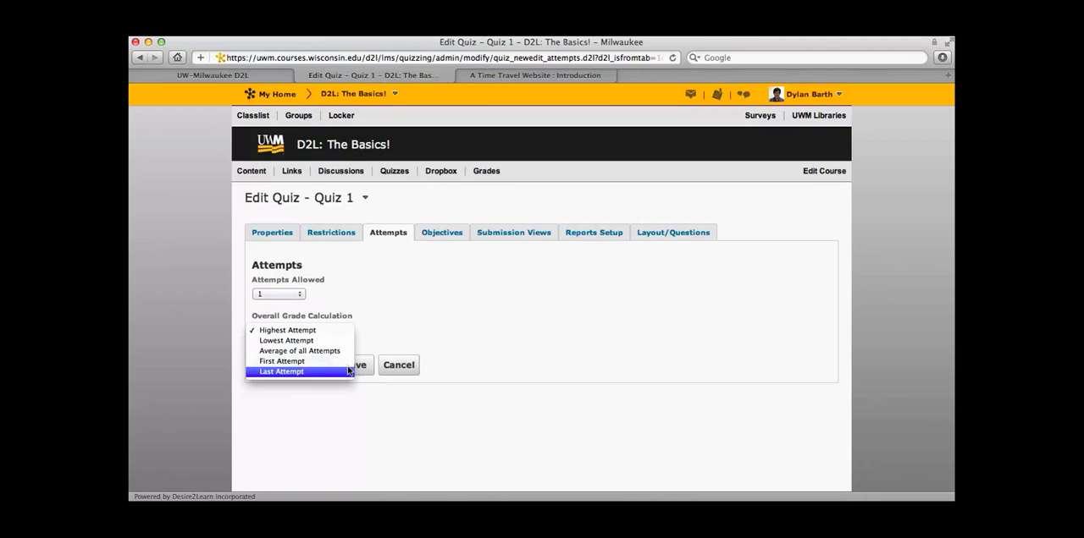
pyautogui.click(372, 326)
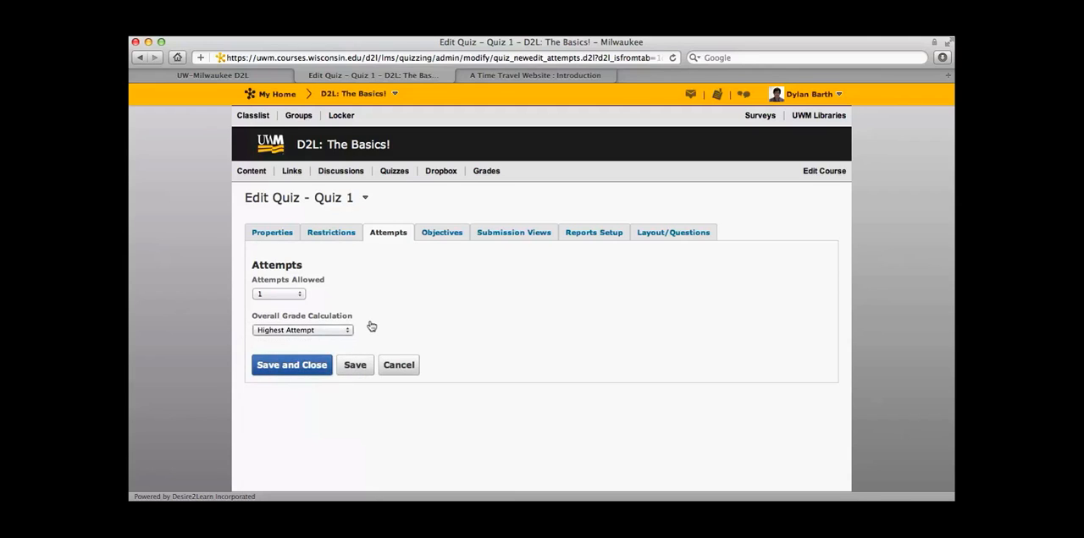
pyautogui.click(300, 294)
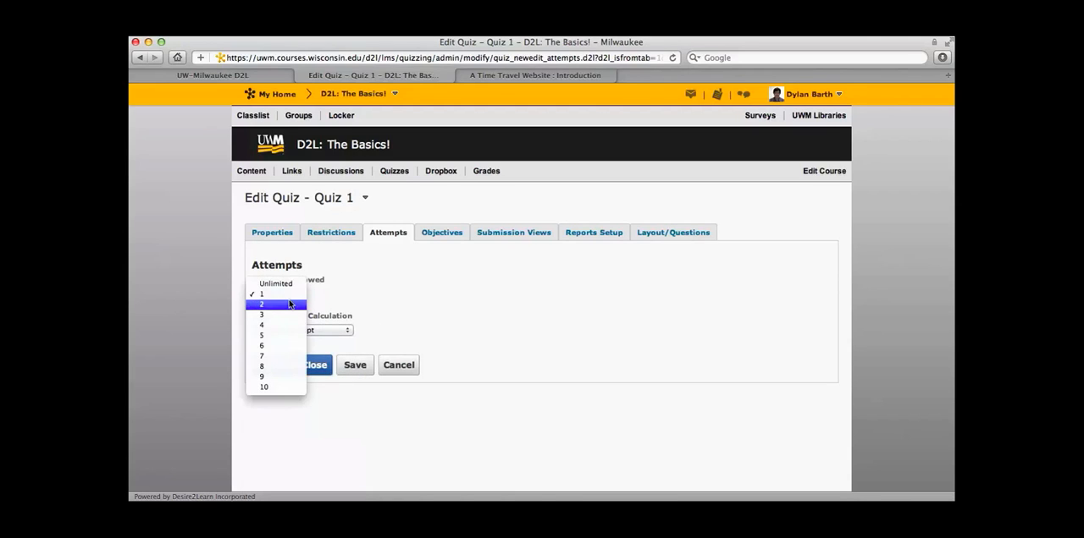
pyautogui.click(289, 304)
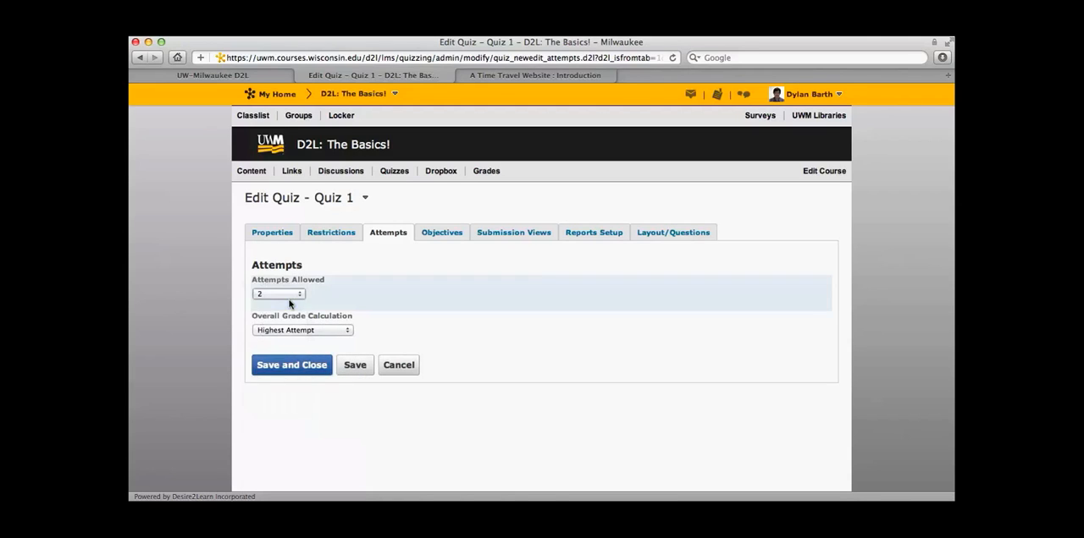
pyautogui.click(350, 370)
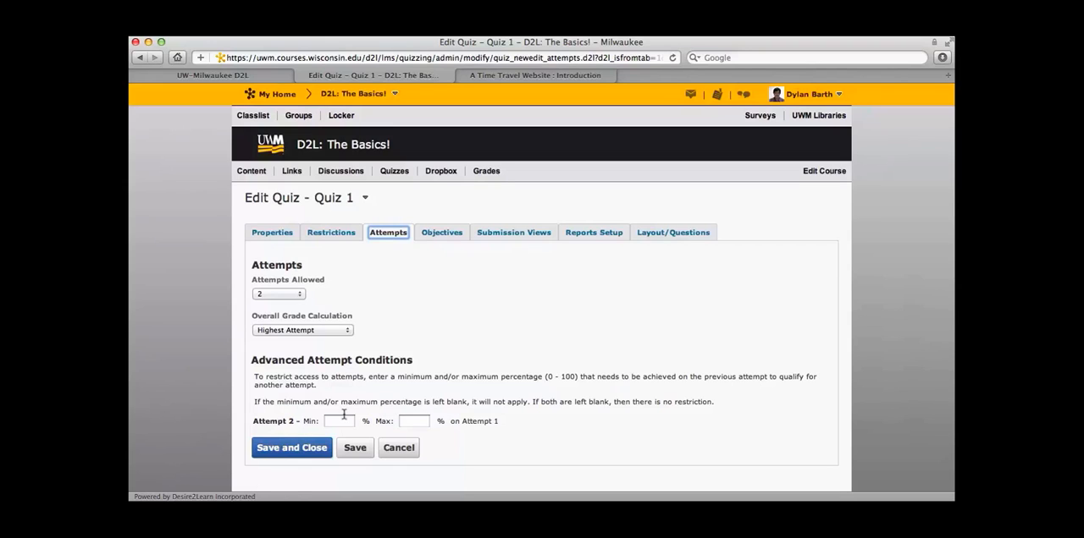
# Set the number of attempts allowed for Quiz 1 to 4 and save the attempt settings.
pyautogui.click(295, 295)
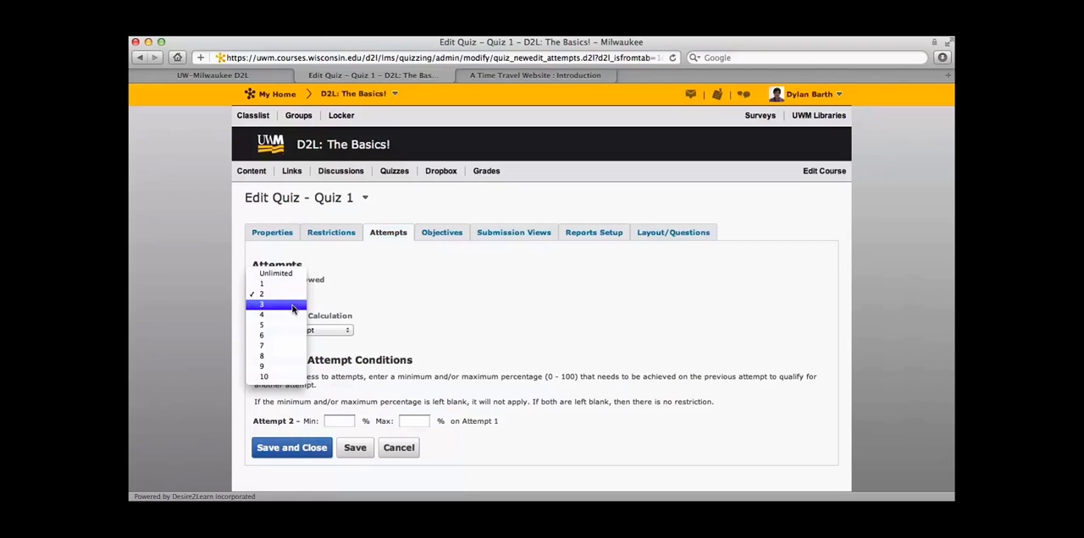
pyautogui.click(294, 315)
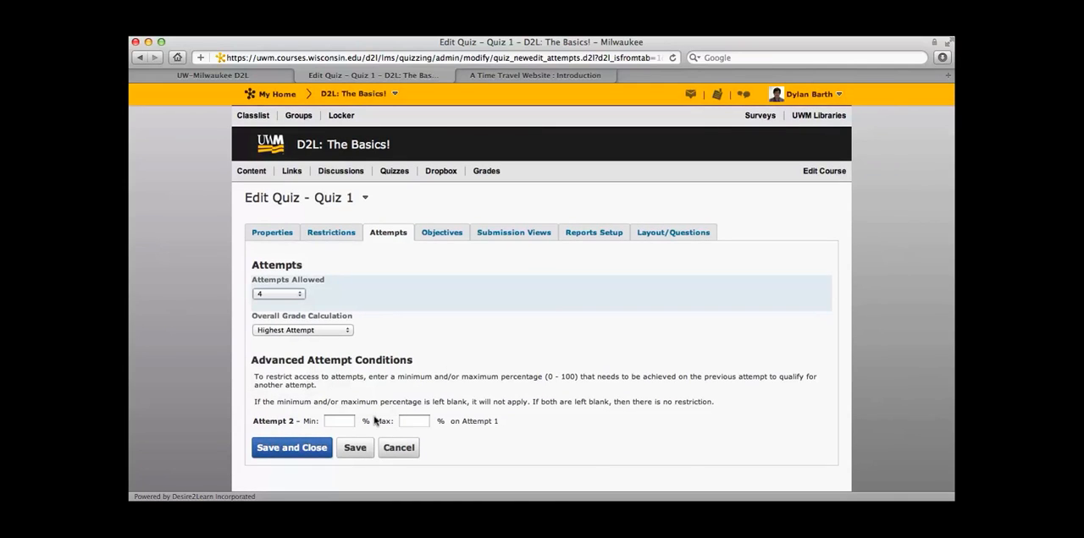
pyautogui.click(346, 449)
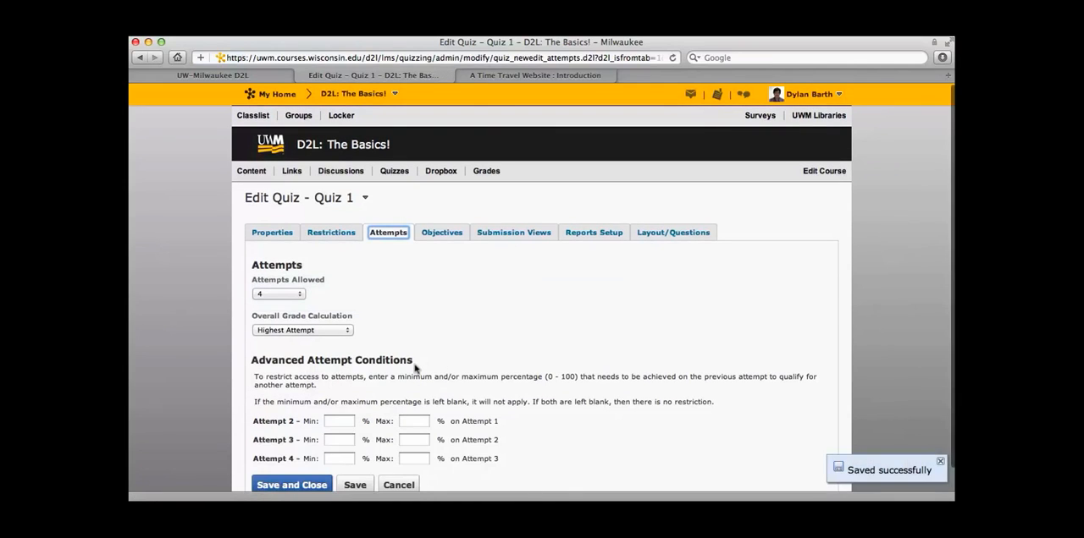